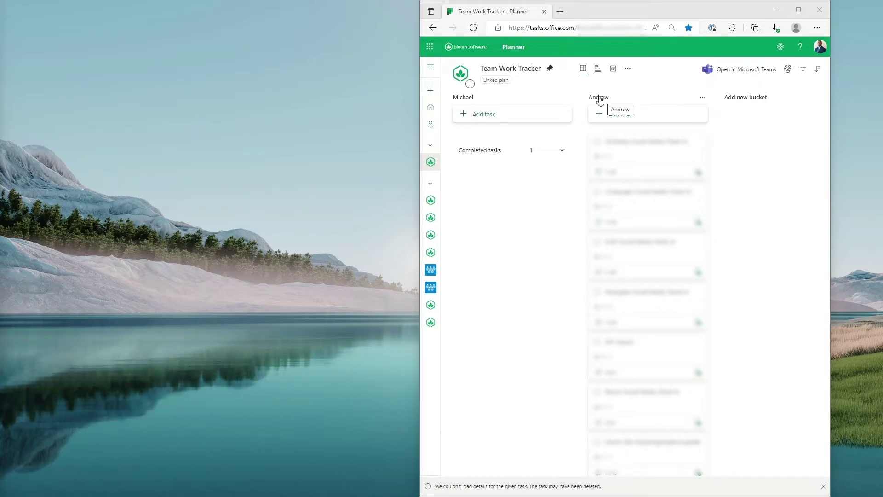
Add a task named 'Testing 1' to the second (Andrew) bucket.
left_click(621, 114)
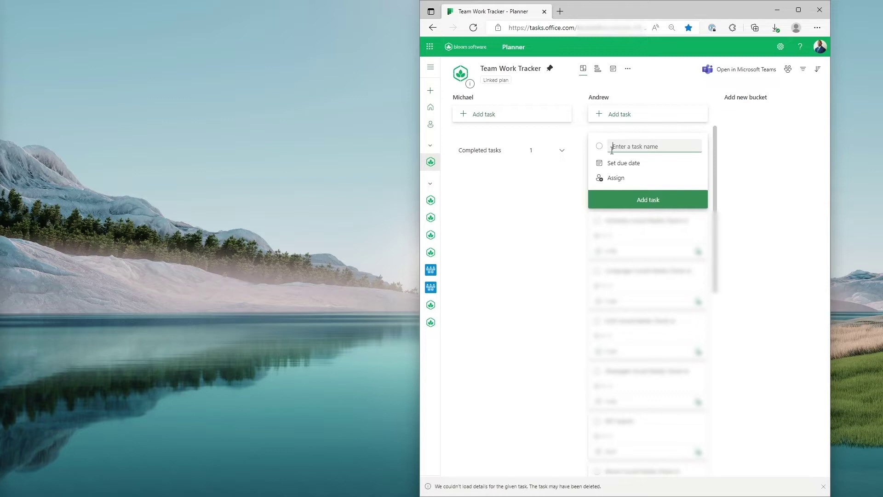
type("Testing 1")
left_click(684, 199)
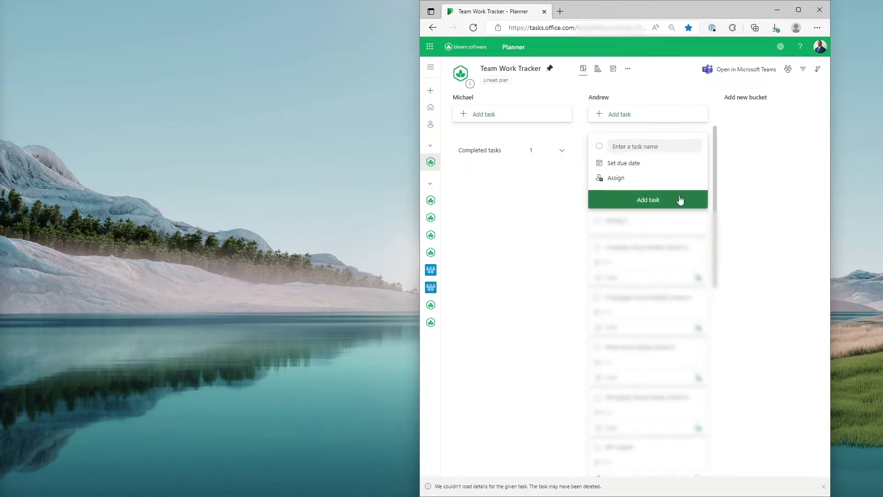
left_click(739, 169)
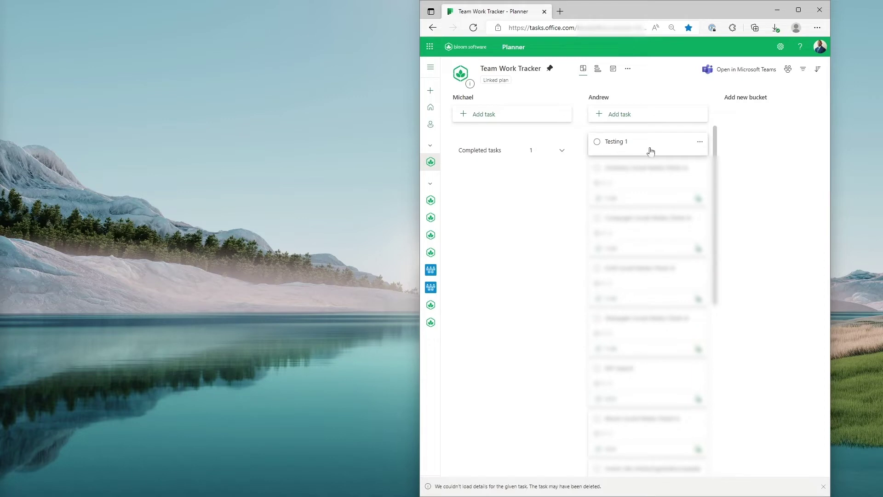
Set Testing 1 to repeat daily, due 10/30/2022.
left_click(643, 146)
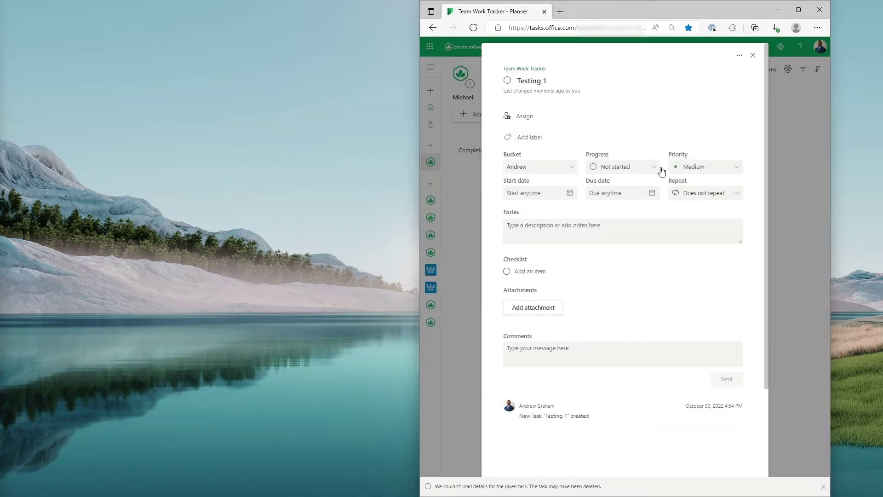
left_click(697, 195)
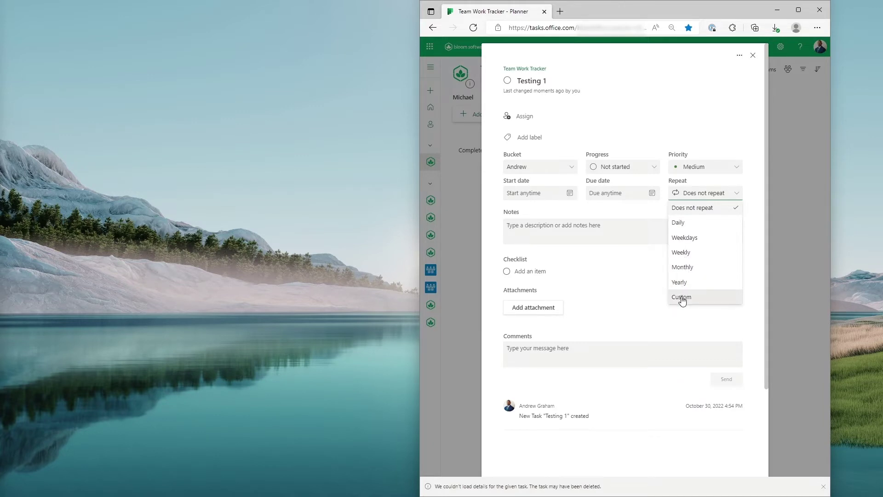
left_click(686, 223)
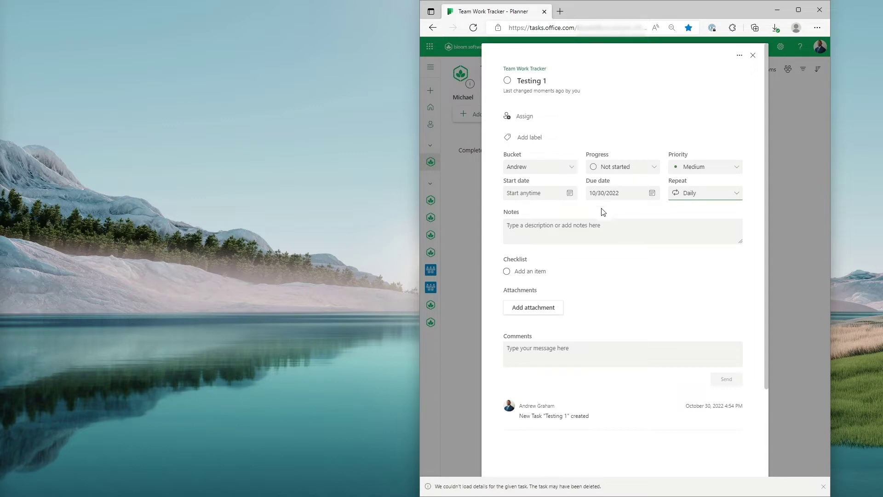
Add the checklist item 'Test 1' to Testing 1 and go back to the board.
left_click(529, 269)
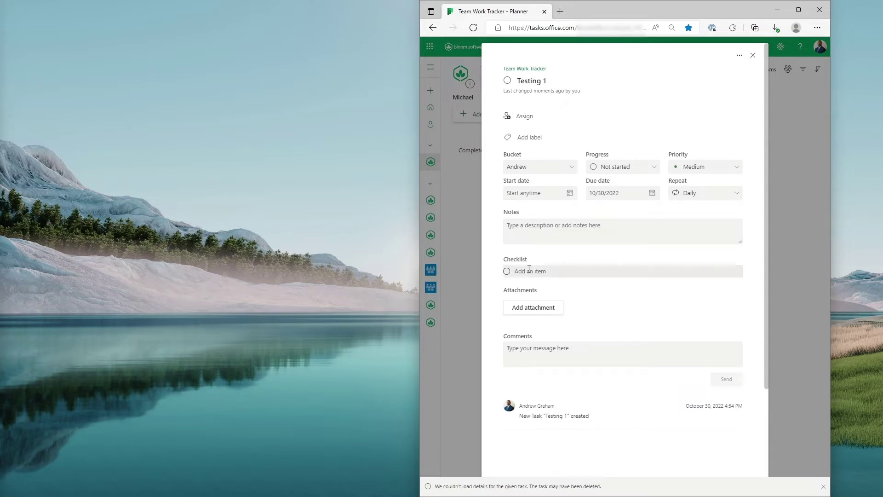
type("Test 1")
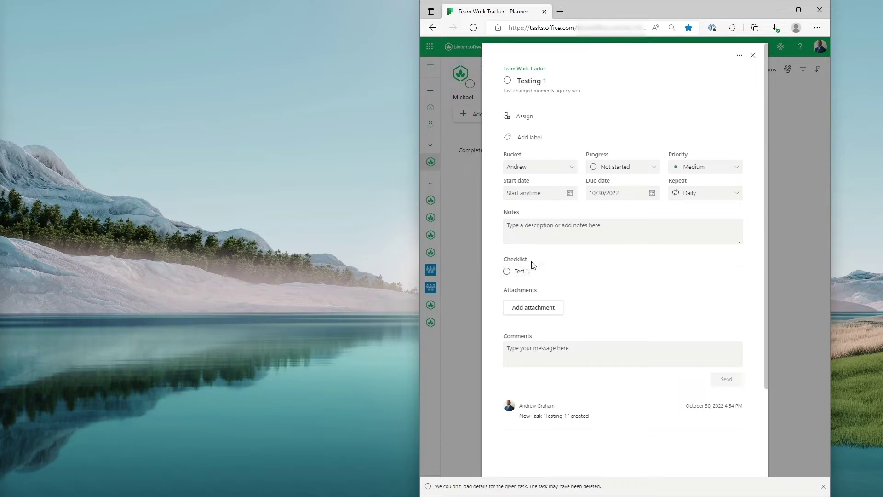
key("Return")
left_click(807, 252)
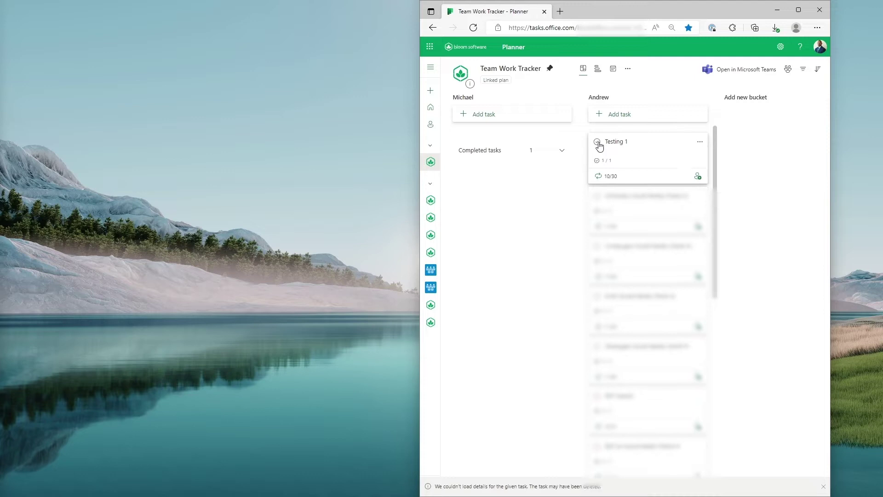
Complete Testing 1 so its next copy is due 10/31, then add checklist item 'Test 2'.
left_click(597, 142)
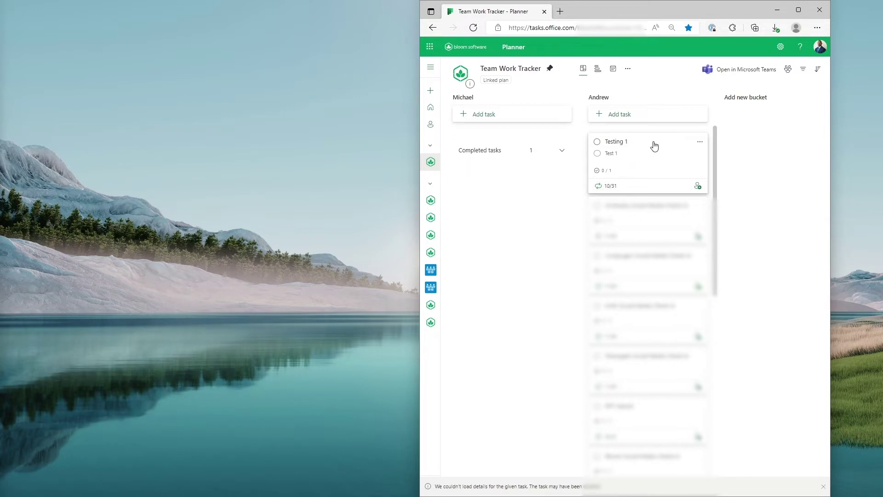
left_click(654, 146)
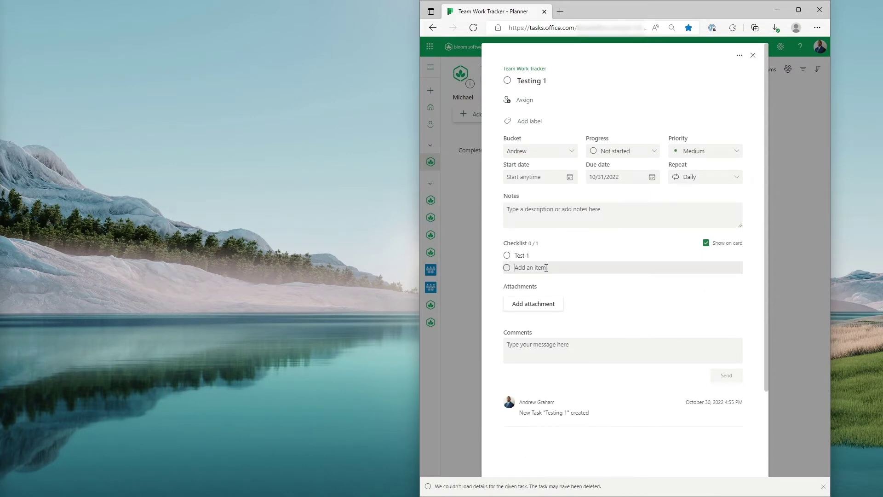
type("Test 2")
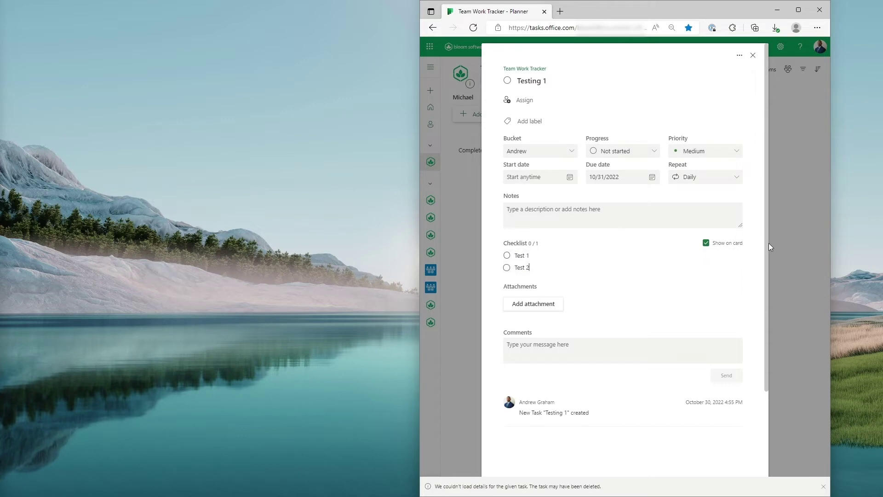
left_click(779, 228)
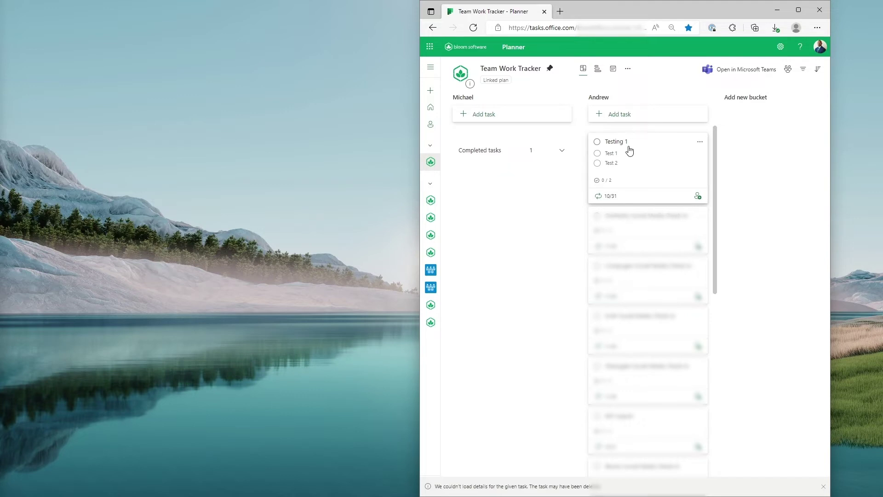
Tick off Test 1 and Test 2, then complete Testing 1 so it recurs due 11/01.
left_click(598, 154)
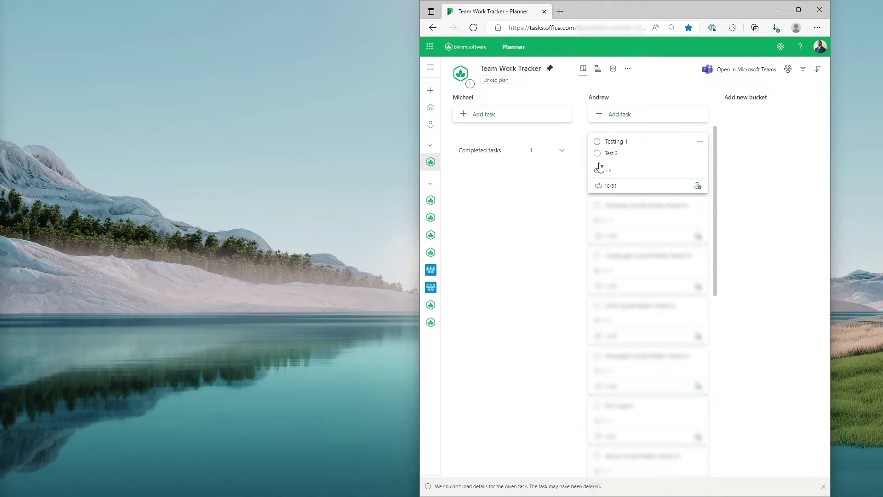
left_click(597, 155)
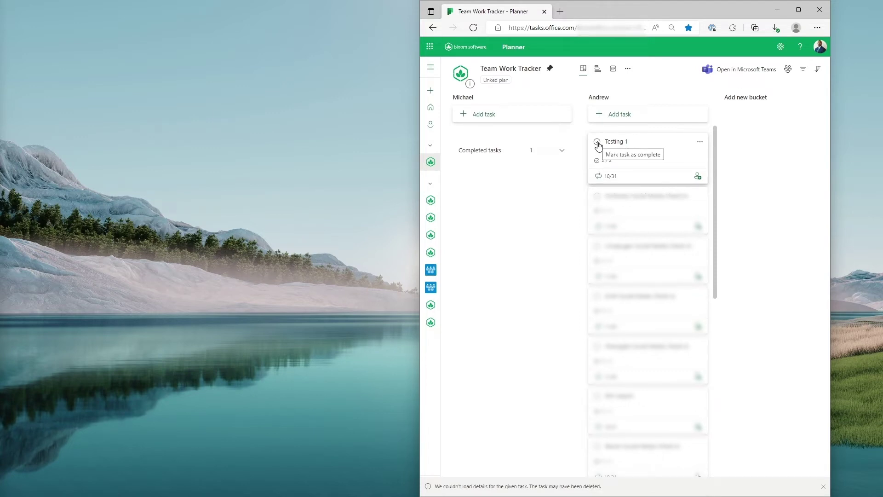
left_click(597, 142)
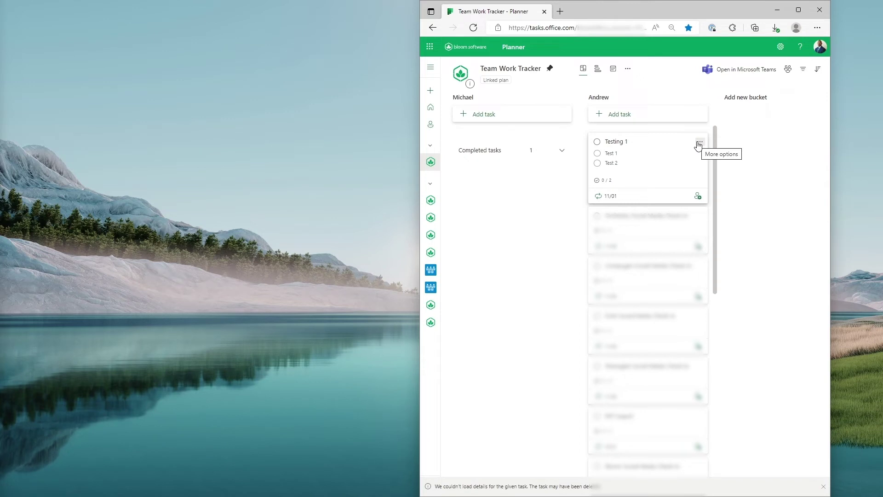
Begin deleting the Testing 1 series with all future tasks, then cancel the deletion.
left_click(699, 144)
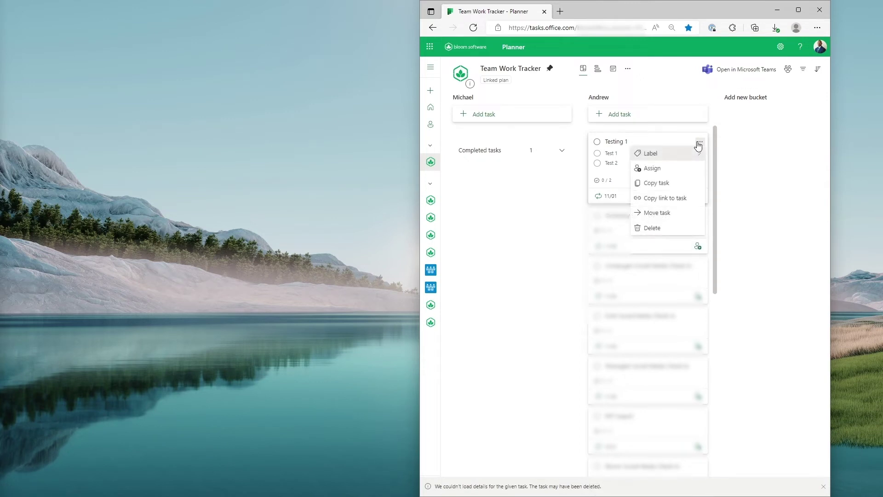
left_click(653, 228)
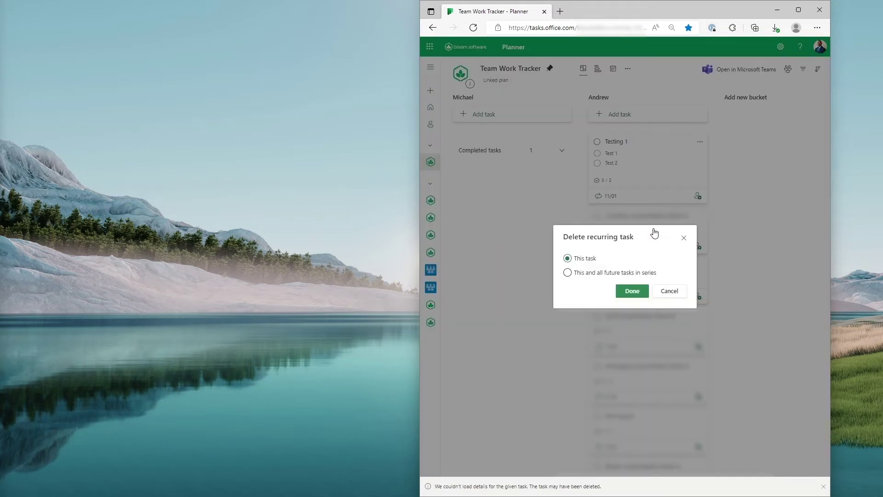
left_click(567, 273)
left_click(660, 296)
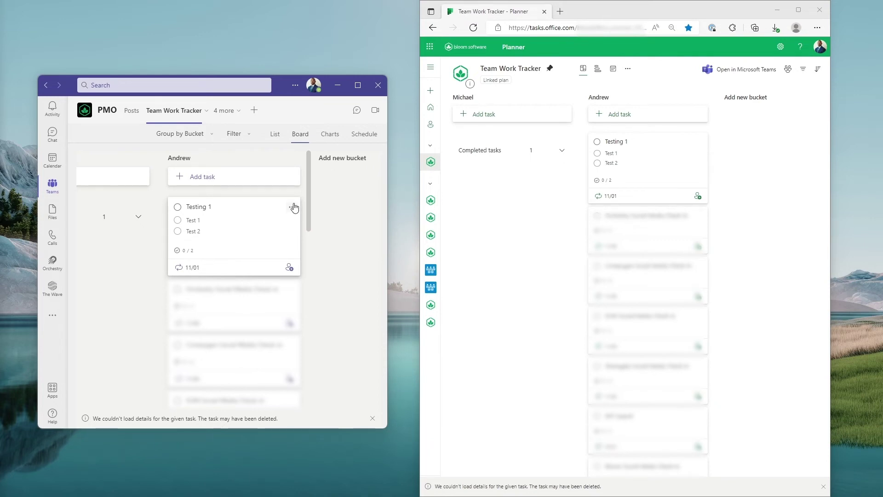
Delete Testing 1 and all future tasks in its series from the Andrew bucket.
left_click(293, 208)
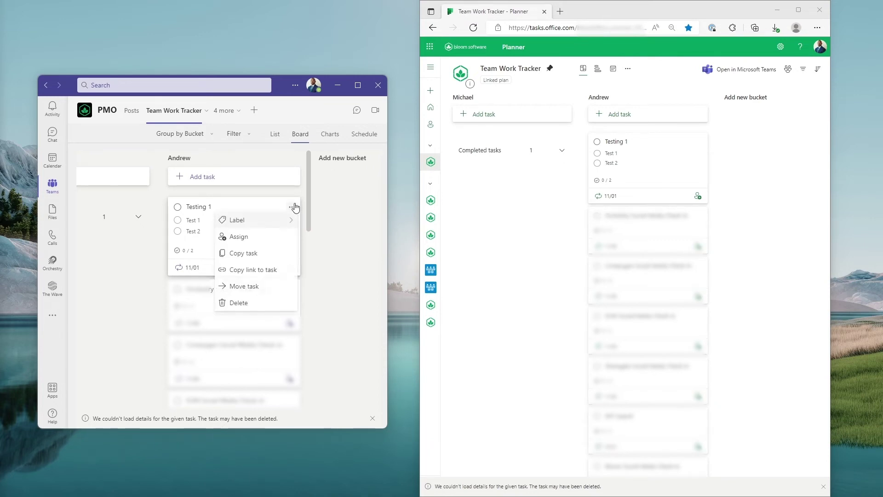
left_click(226, 303)
left_click(216, 297)
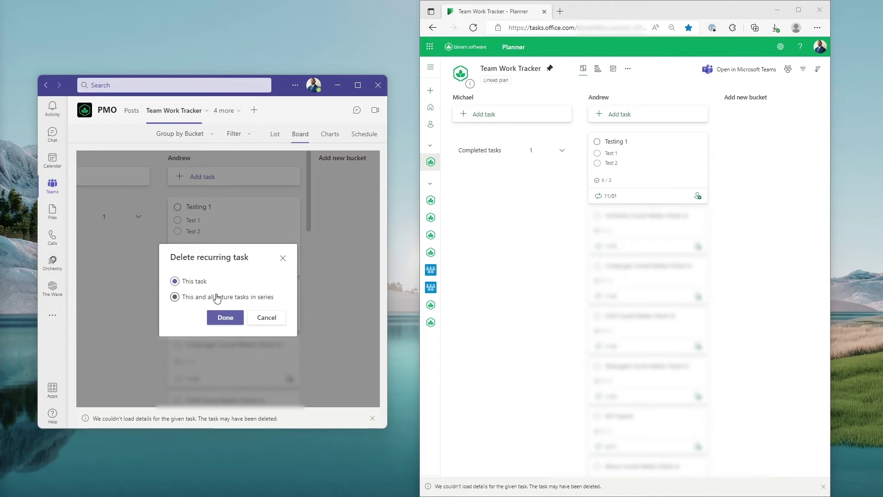
left_click(226, 317)
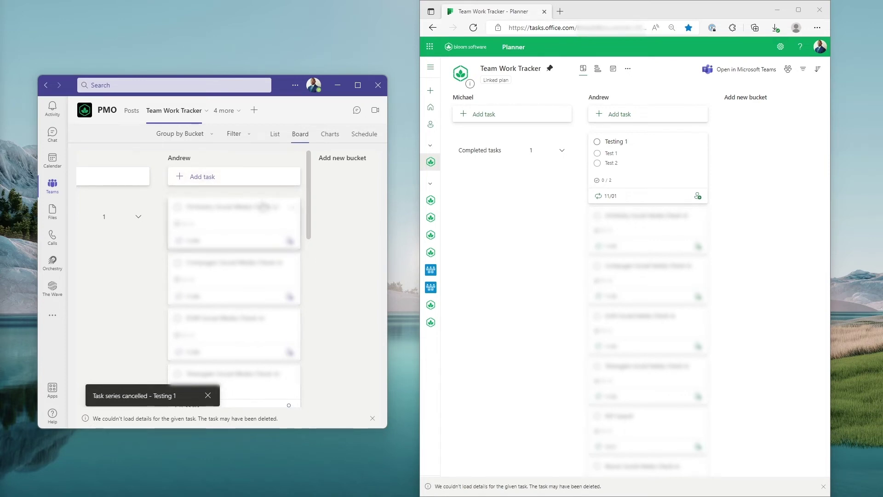
Add a task named 'Testing 2' to Andrew's bucket.
left_click(205, 177)
type("Te")
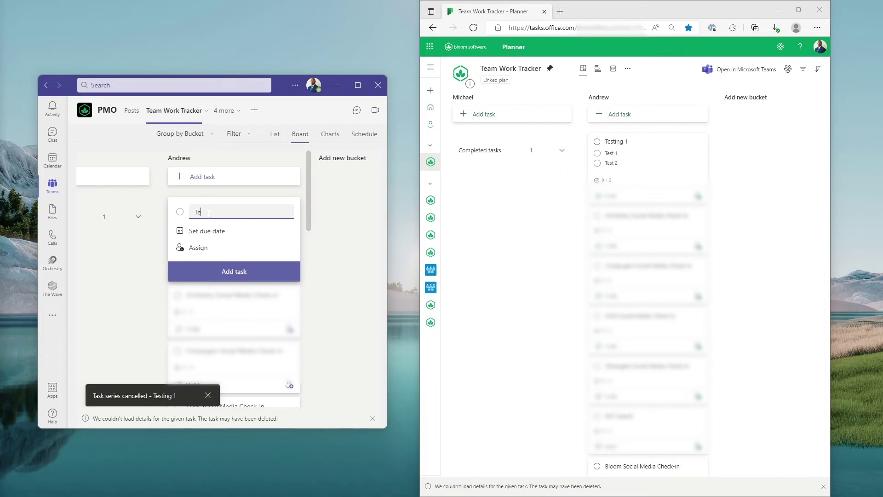
type("sting 2")
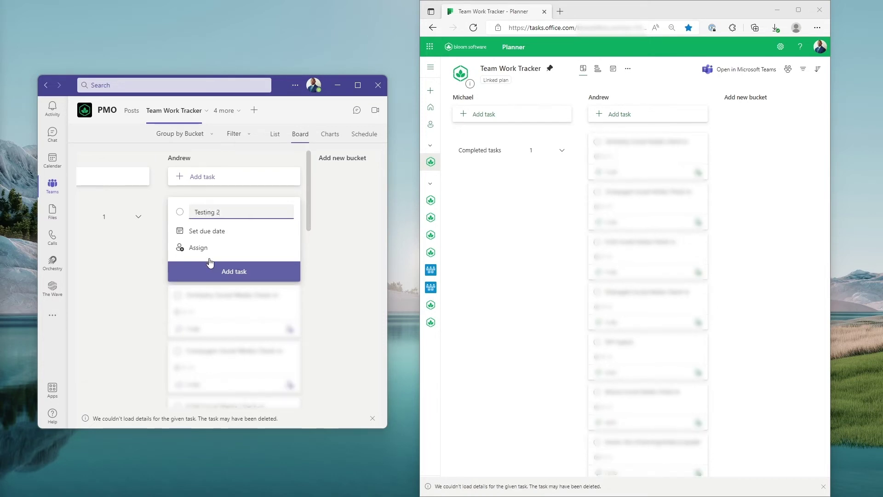
left_click(215, 272)
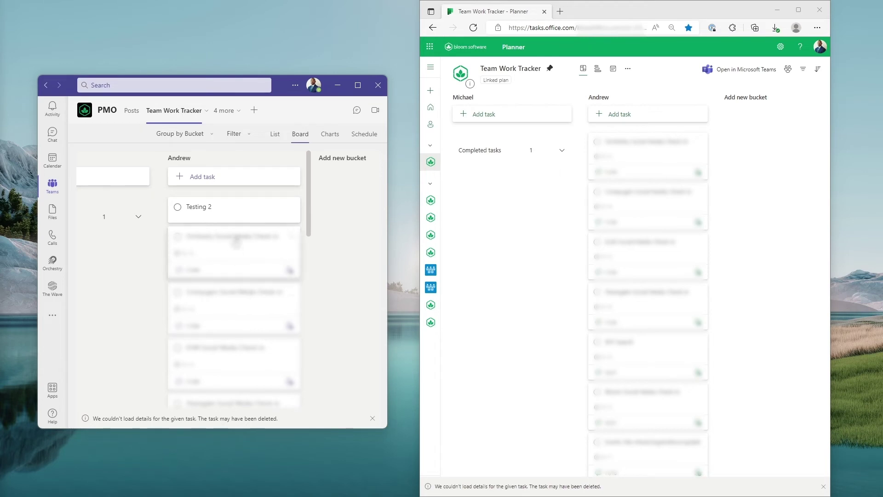
Make Testing 2 due October 29, 2022 and repeat daily.
left_click(231, 208)
scroll(228, 305, "down", 5)
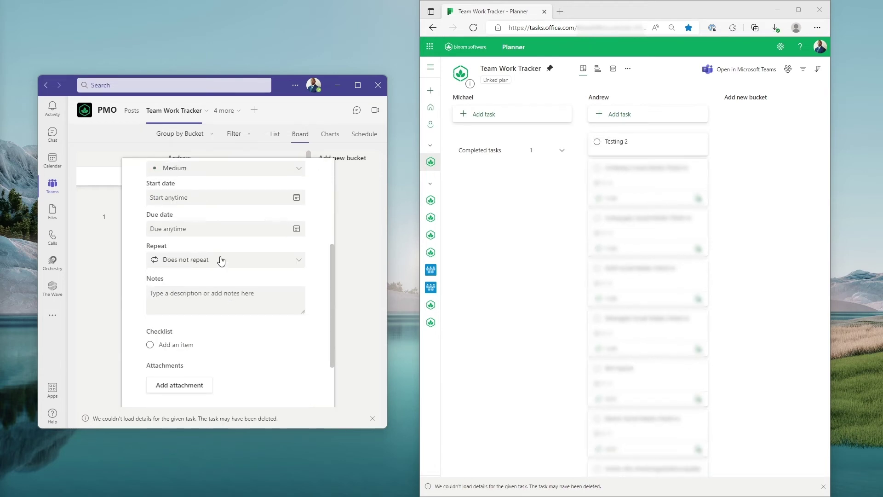
left_click(219, 230)
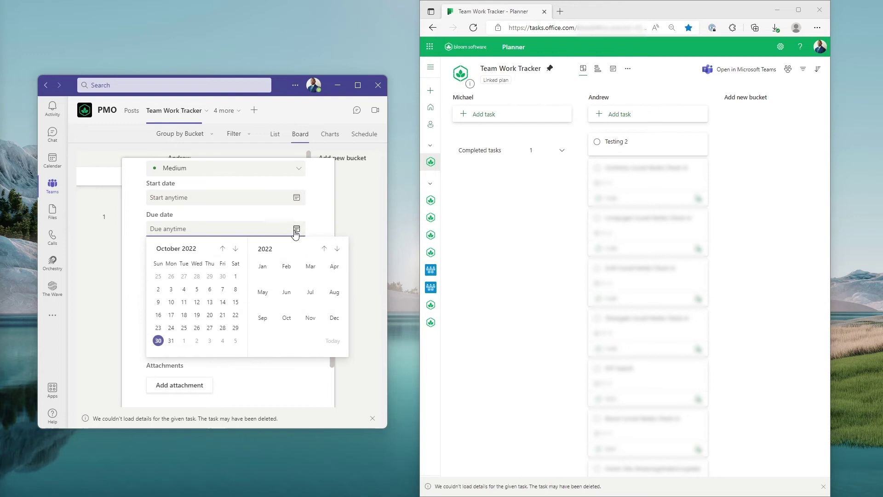
left_click(235, 328)
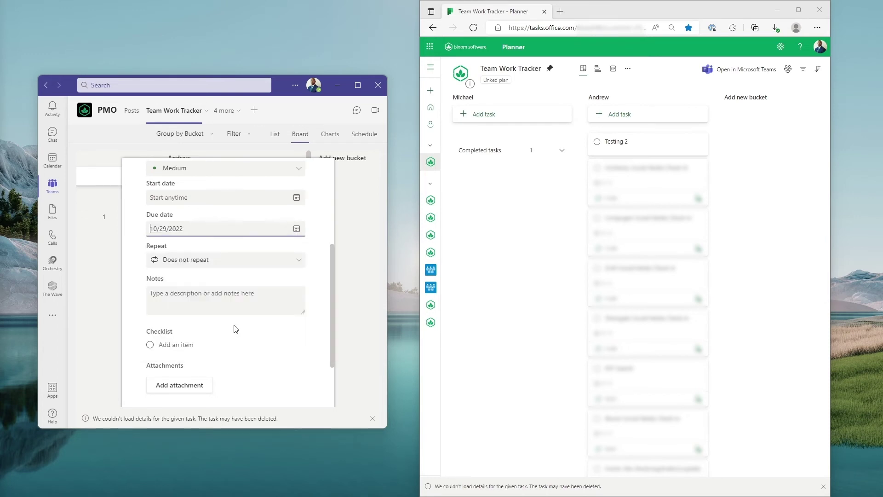
scroll(238, 264, "up", 1)
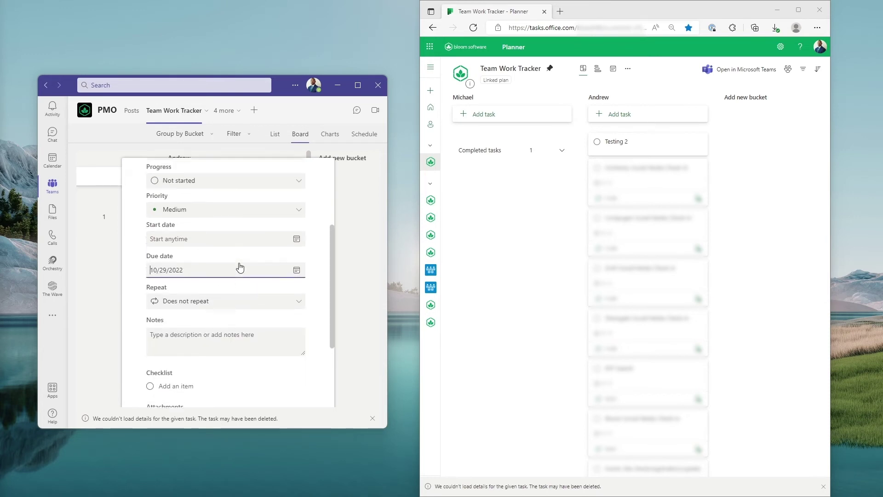
left_click(216, 302)
left_click(164, 209)
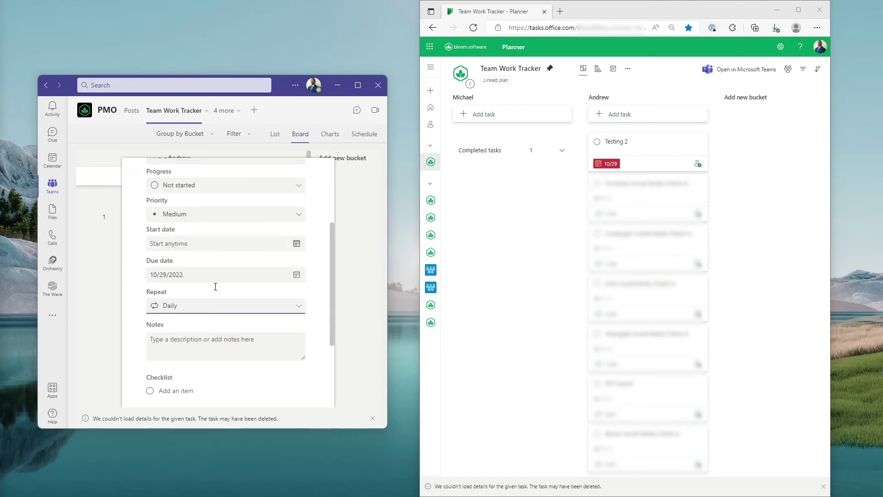
scroll(229, 307, "down", 3)
scroll(216, 292, "up", 3)
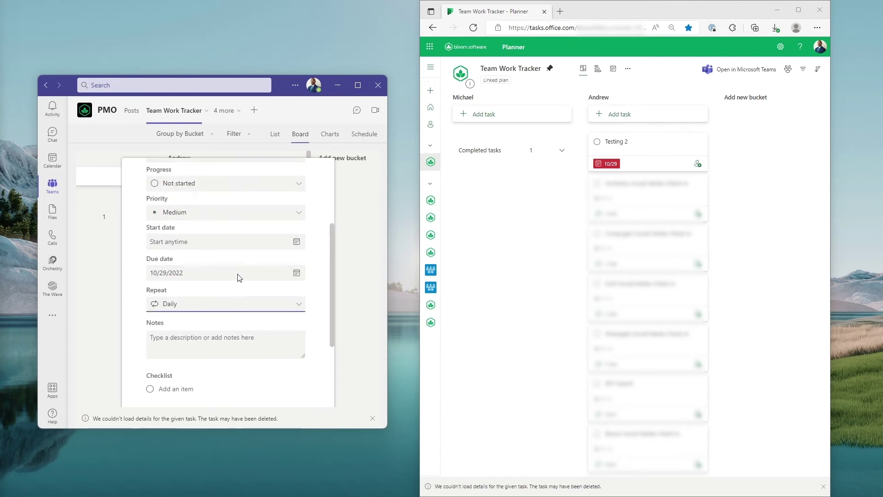
scroll(267, 285, "down", 3)
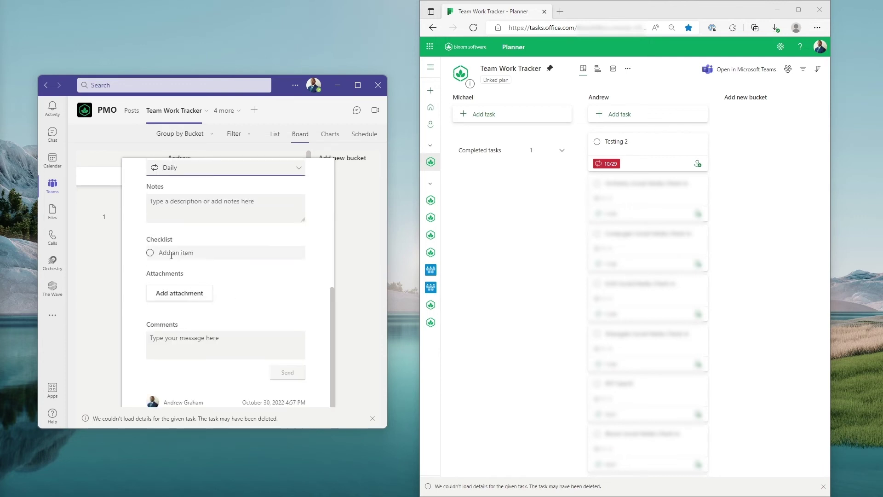
left_click(359, 260)
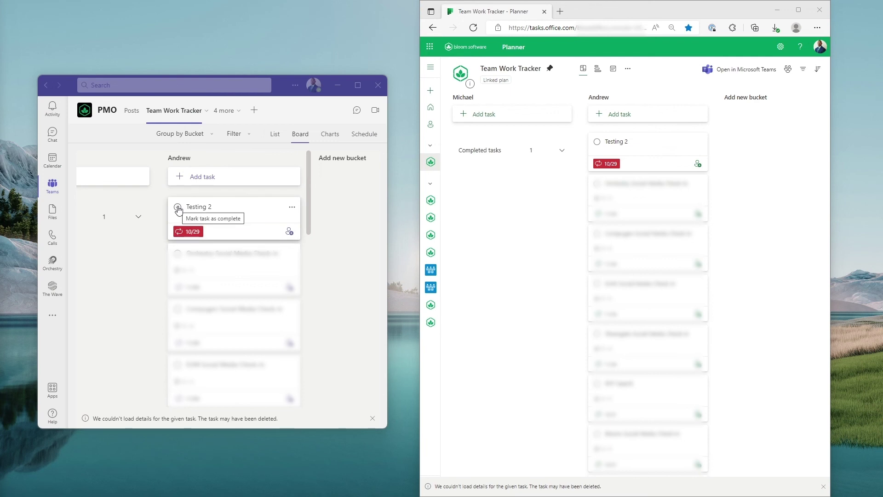
Complete Testing 2 and confirm its next occurrence is due October 30, 2022.
left_click(178, 208)
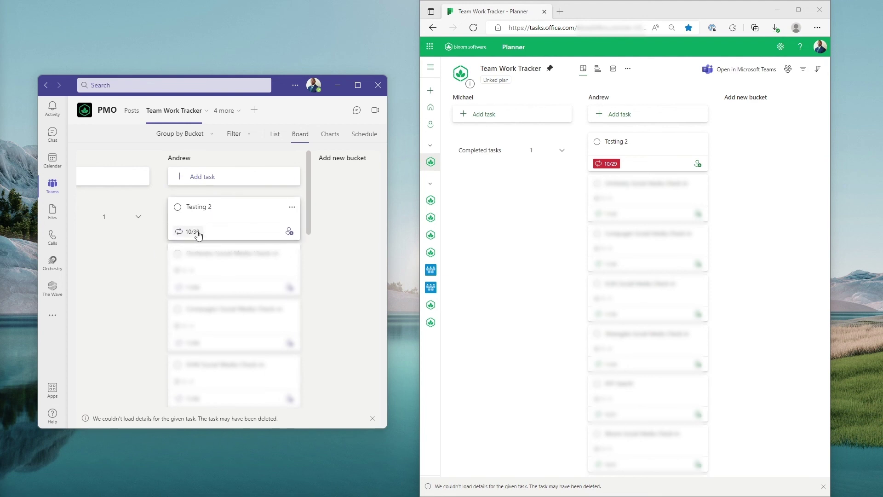
mouse_move(199, 235)
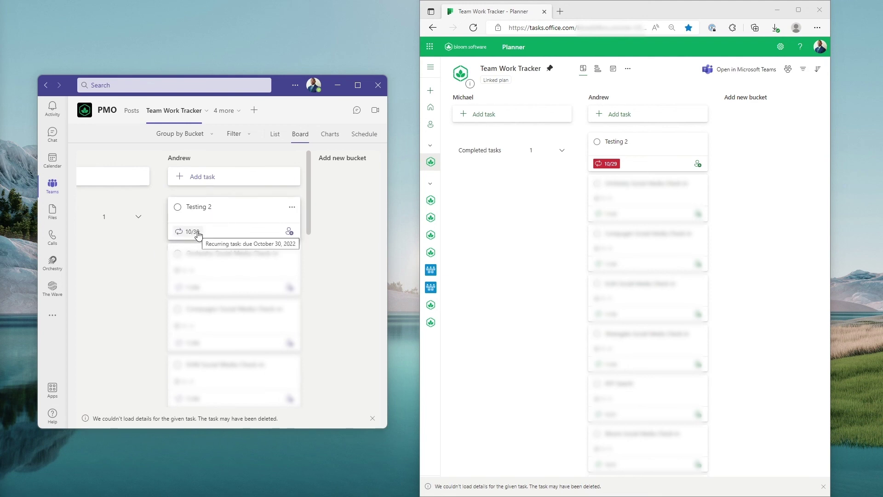